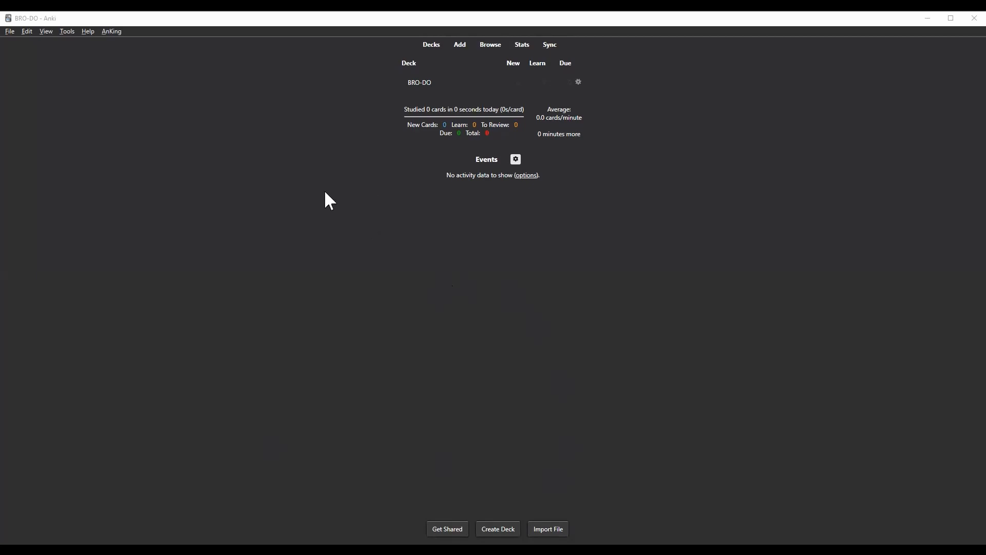
Browse the cards tagged BRO-DO::PED and save that search as PEDS.
left_click(489, 45)
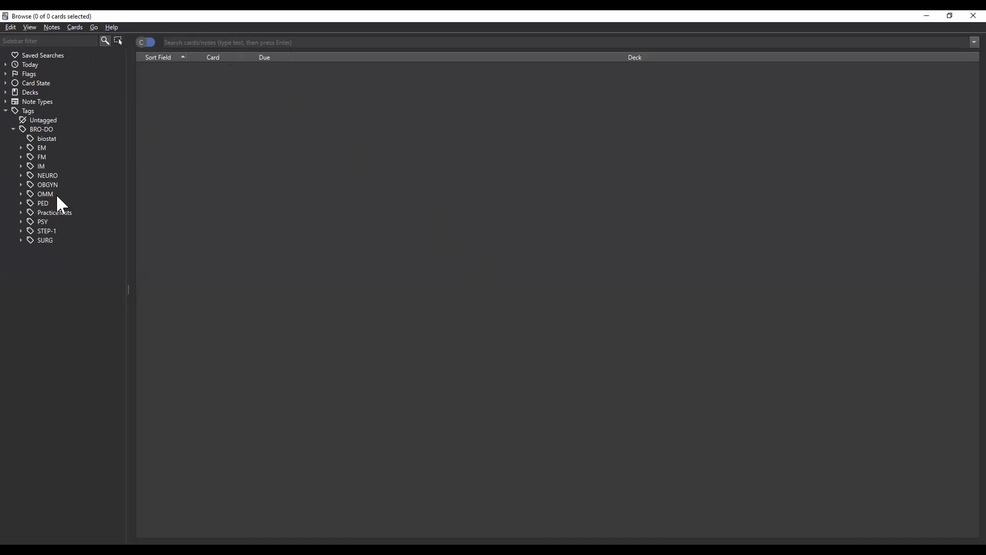
left_click(46, 203)
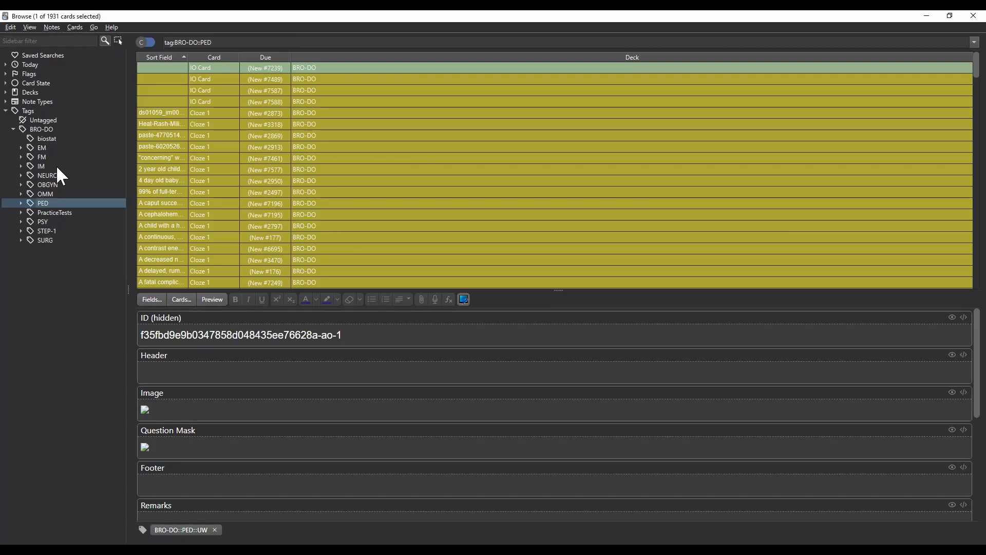
right_click(37, 57)
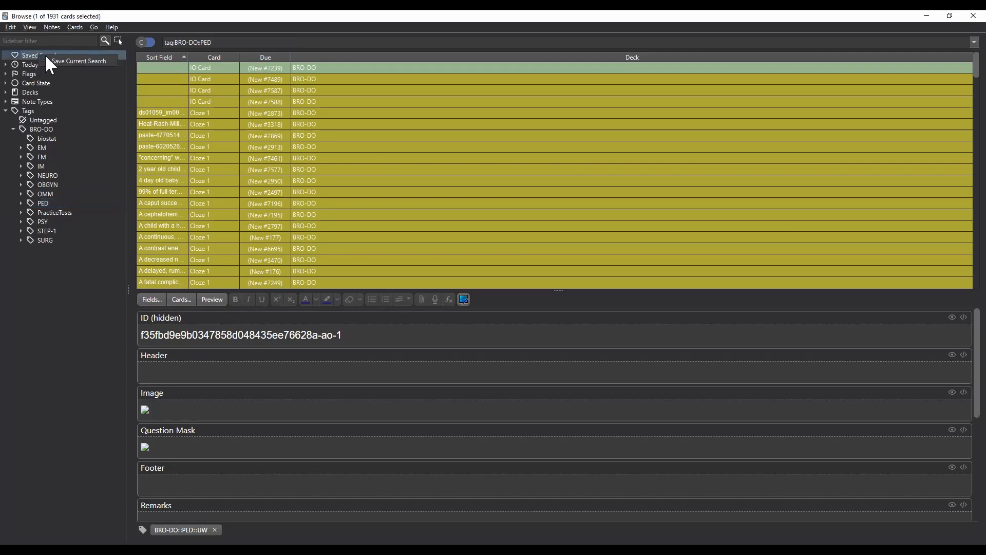
left_click(51, 62)
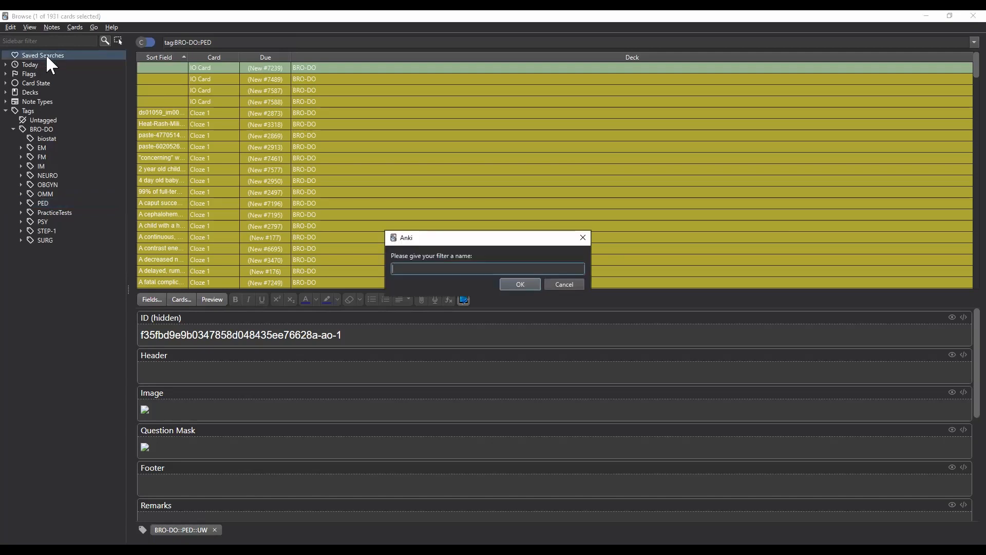
type("PEDS")
left_click(514, 282)
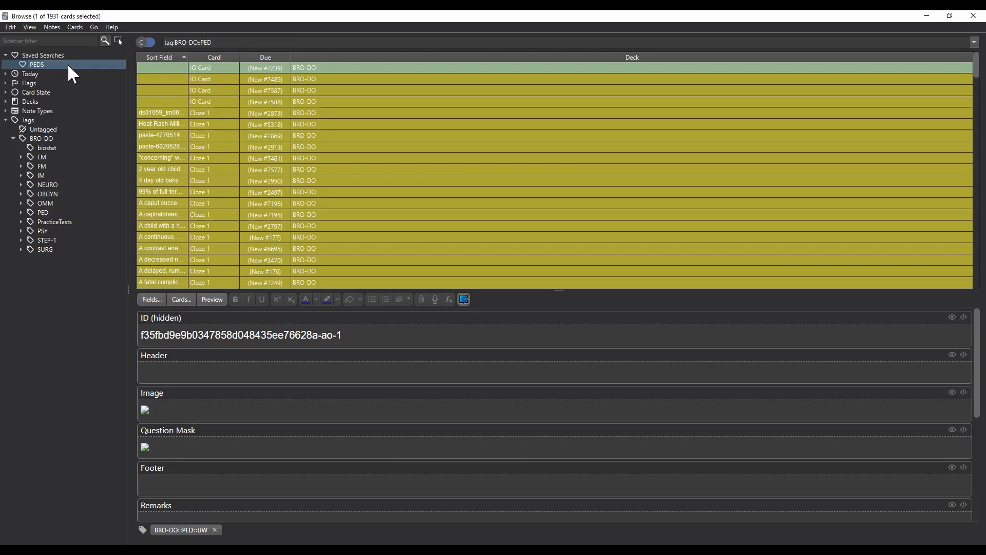
Add is:suspended to the PED tag search, update the PEDS saved search with it and rerun it.
left_click(218, 44)
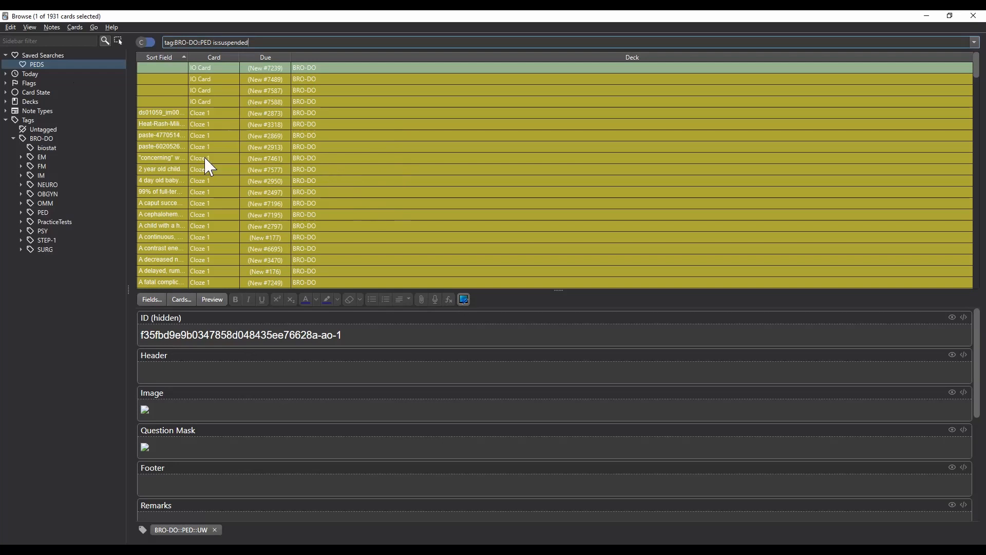
right_click(71, 65)
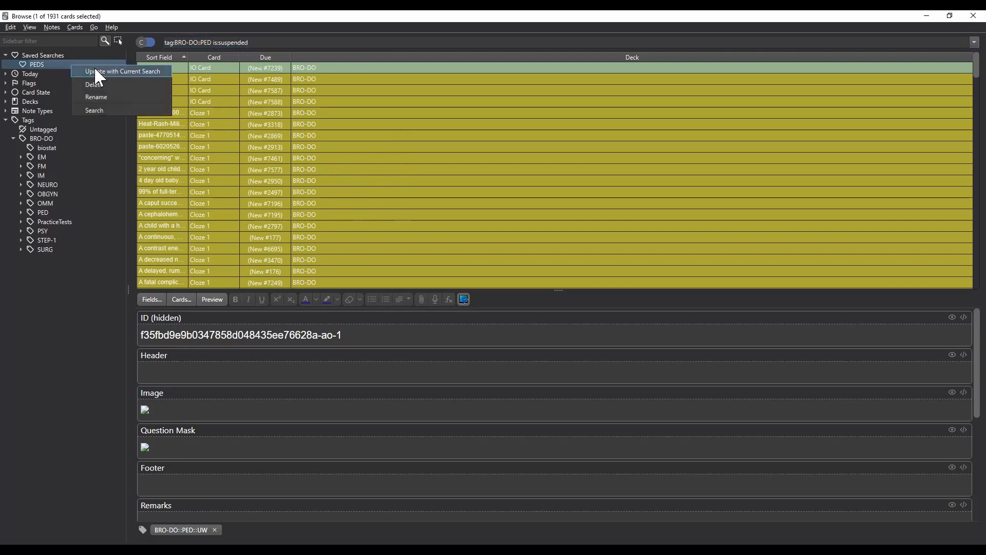
left_click(95, 70)
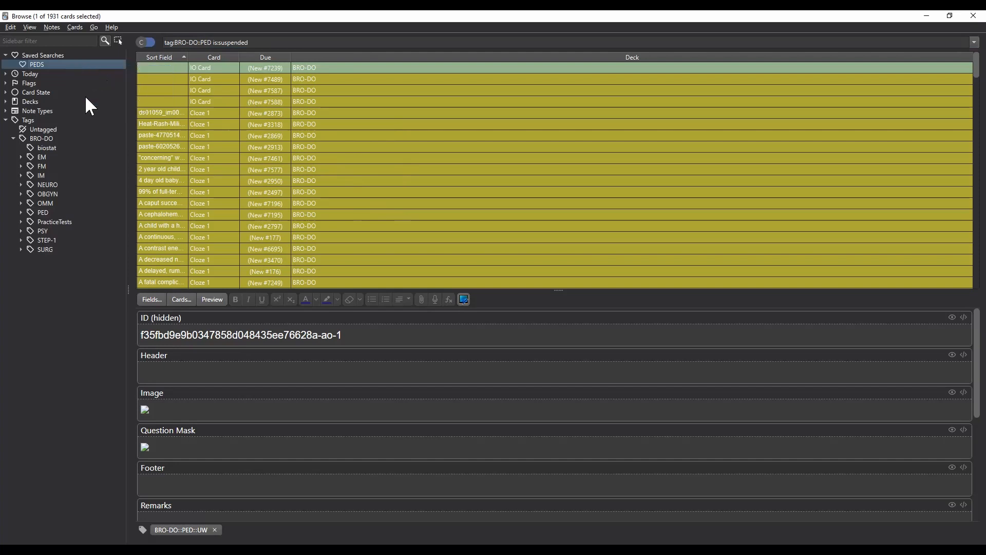
left_click(51, 176)
left_click(55, 64)
Add -flag:1 to the search and update the PEDS saved search with it.
left_click(263, 45)
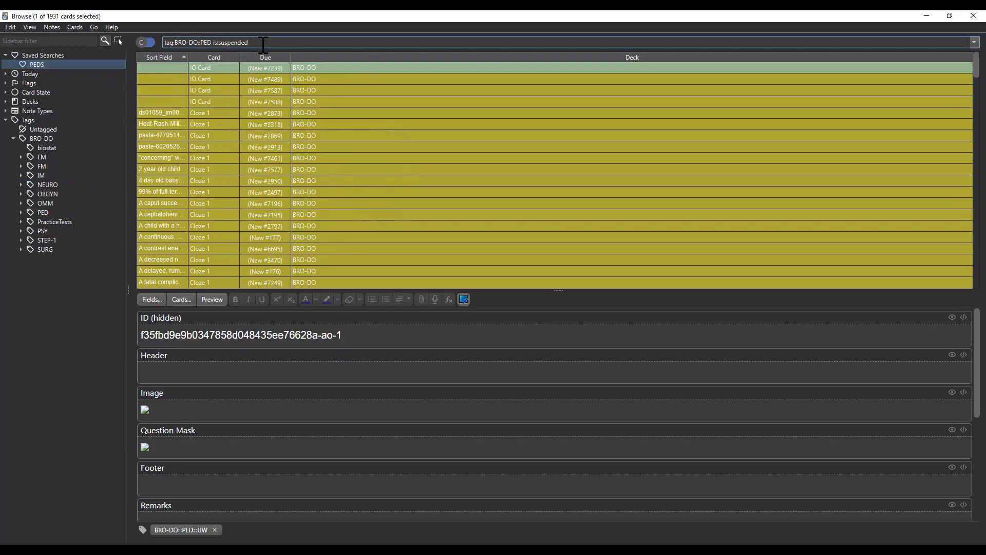
type("-flag:1")
right_click(45, 64)
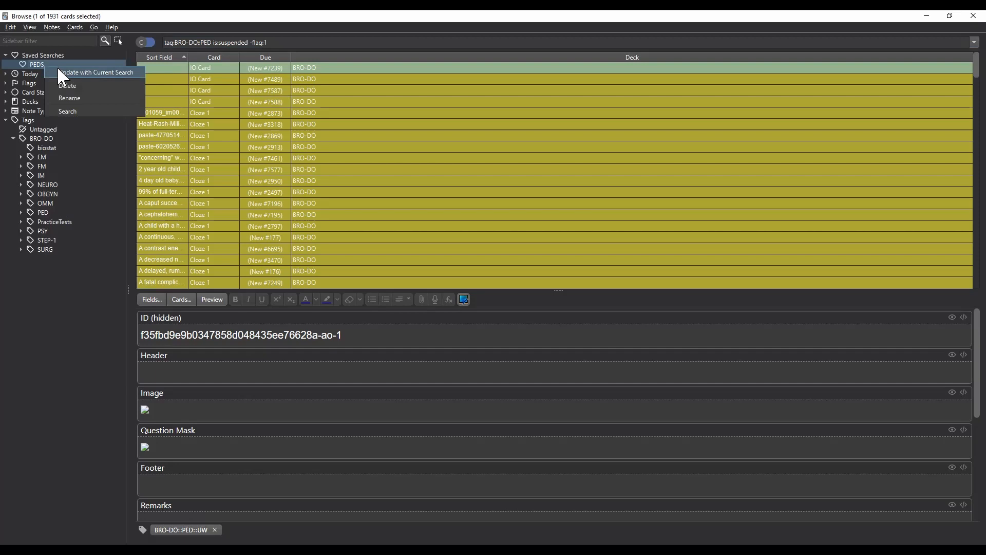
left_click(58, 72)
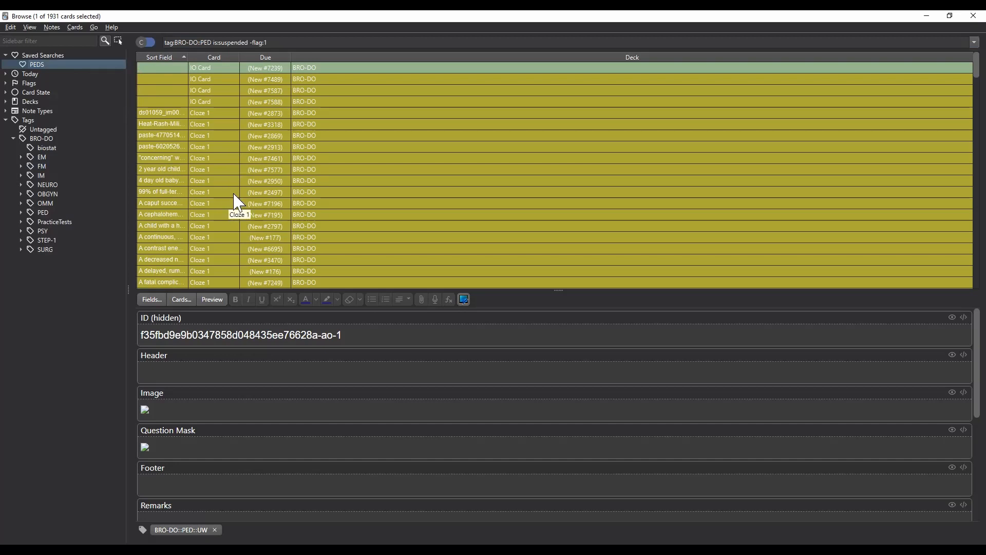
Select the first ten cards in the search results.
left_click(234, 169)
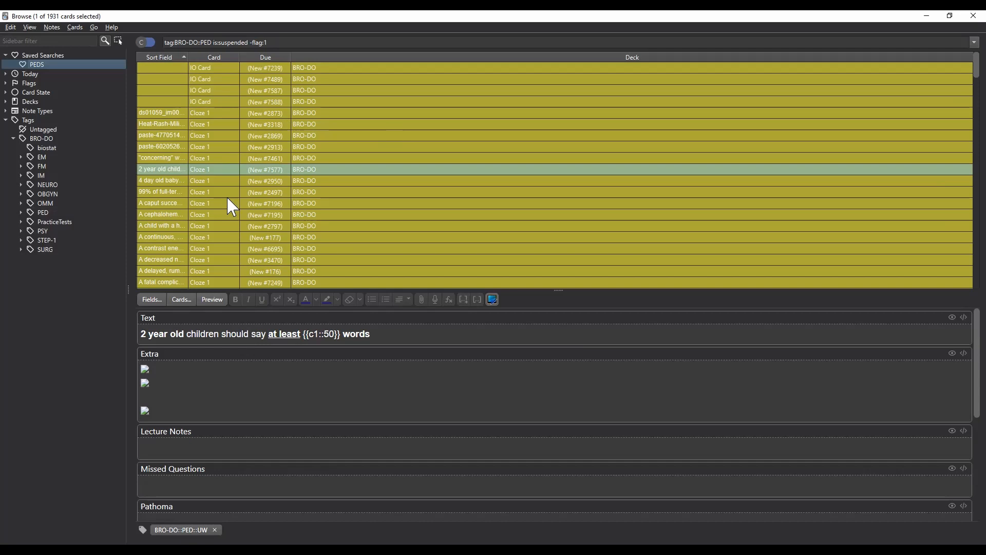
left_click(208, 72)
left_click_drag(200, 72, 224, 171)
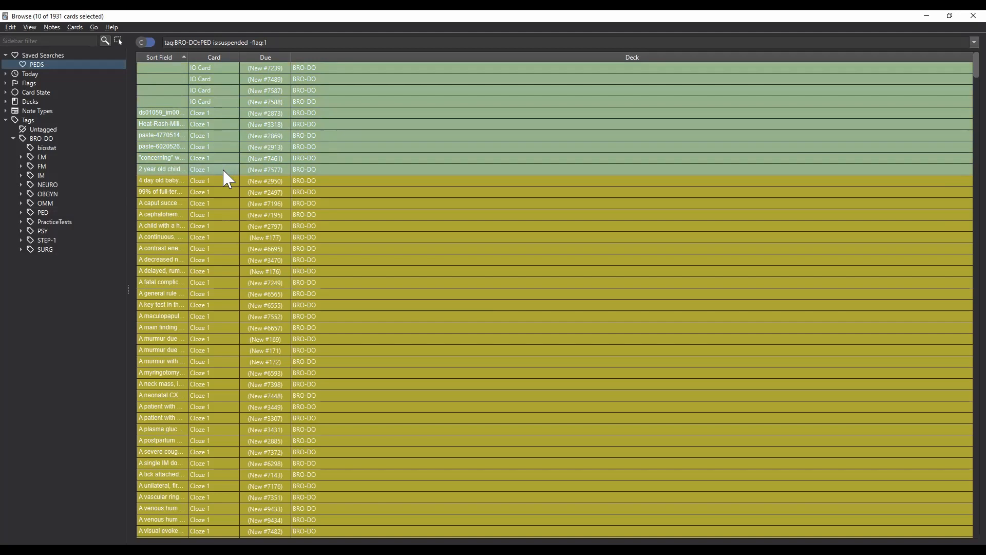
Unsuspend the "2 year old children" card and the "concerning" weight card above it.
left_click(224, 171)
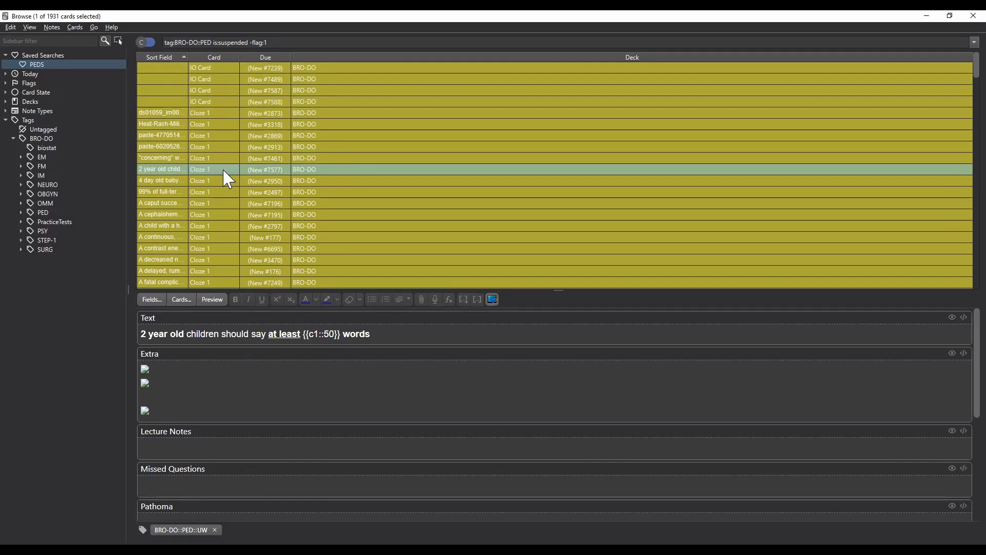
key("ctrl+j")
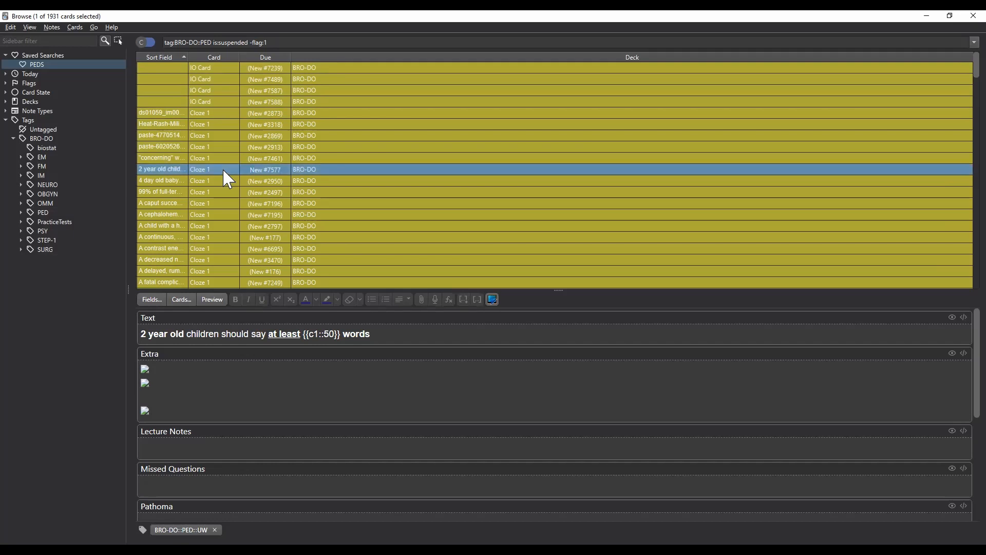
key("Up")
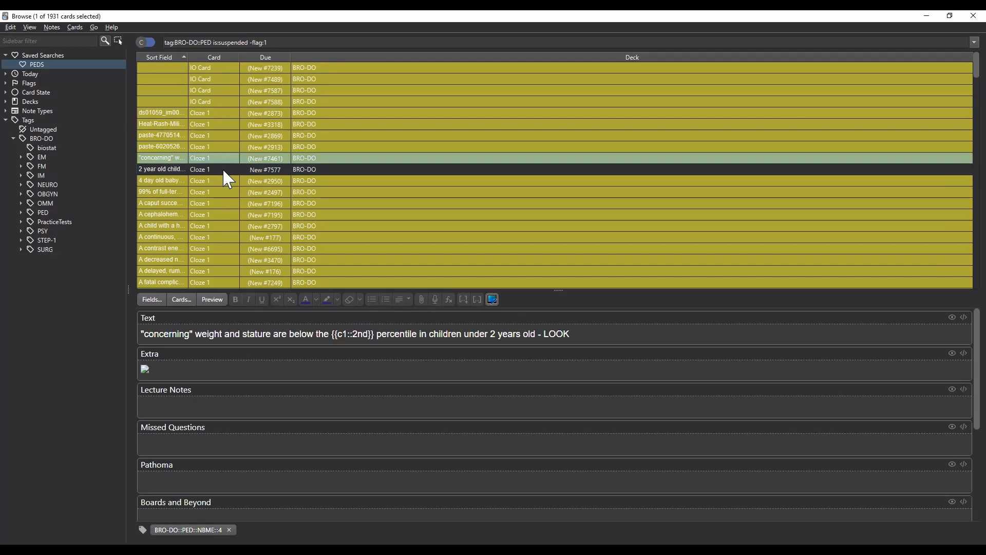
key("ctrl+j")
Mark the humeral fracture, atopic dermatitis and miliaria cards with the red flag.
key("Up")
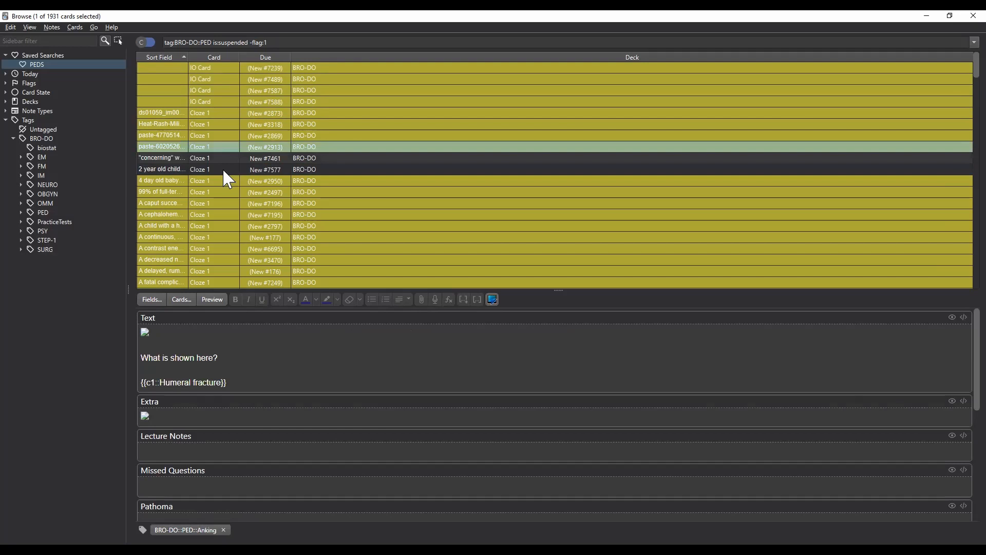
key("ctrl+1")
key("Up")
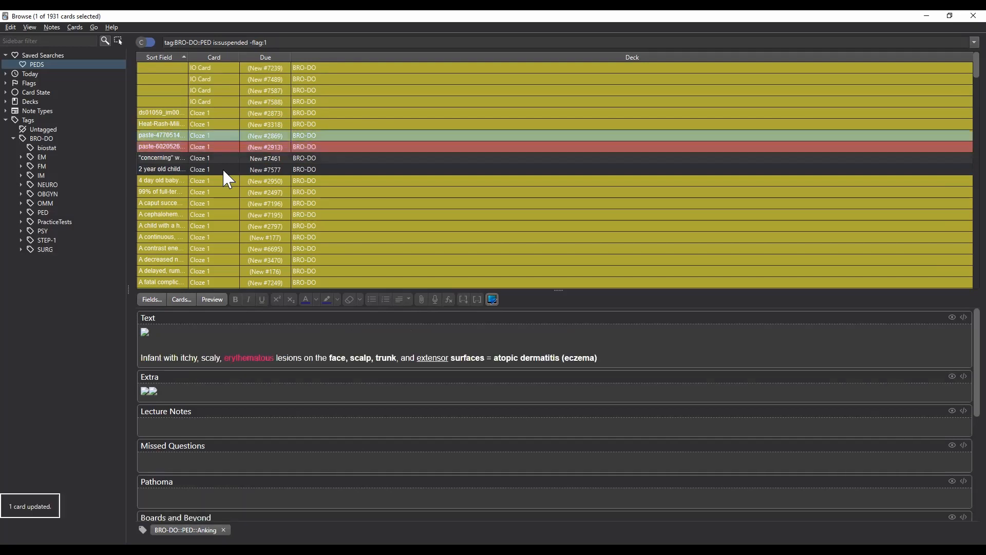
key("ctrl+1")
key("Up")
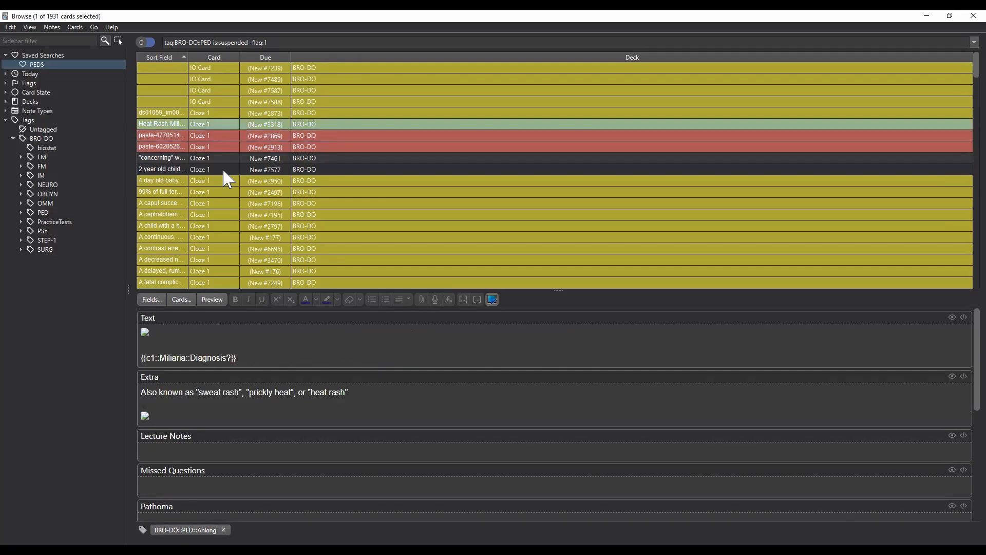
key("ctrl+4")
key("ctrl+1")
Unsuspend the milia card and the two IO cards directly above it.
key("Up")
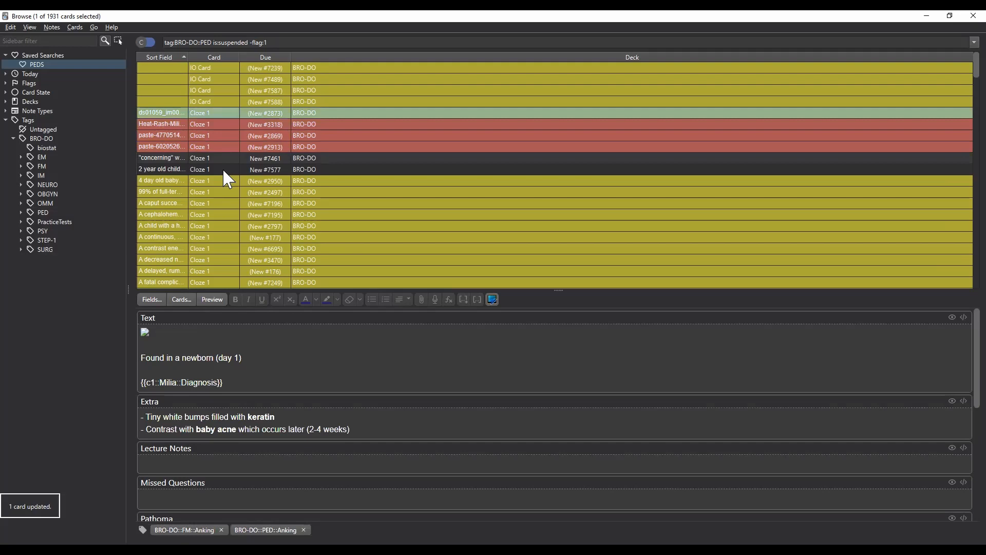
key("ctrl+j")
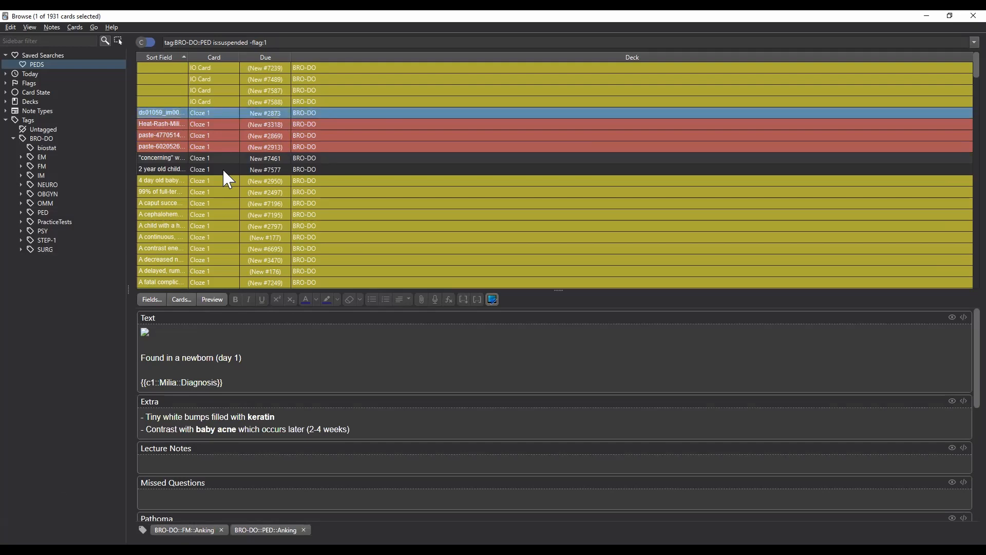
key("Up")
key("ctrl+j")
key("Up")
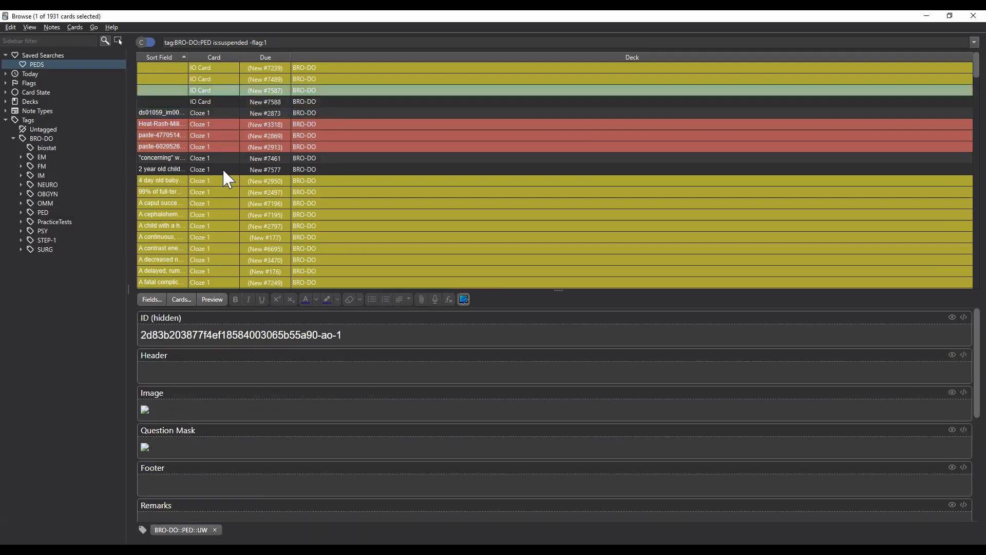
key("ctrl+j")
Mark the first two IO cards in the list with the red flag.
key("Up")
key("ctrl+1")
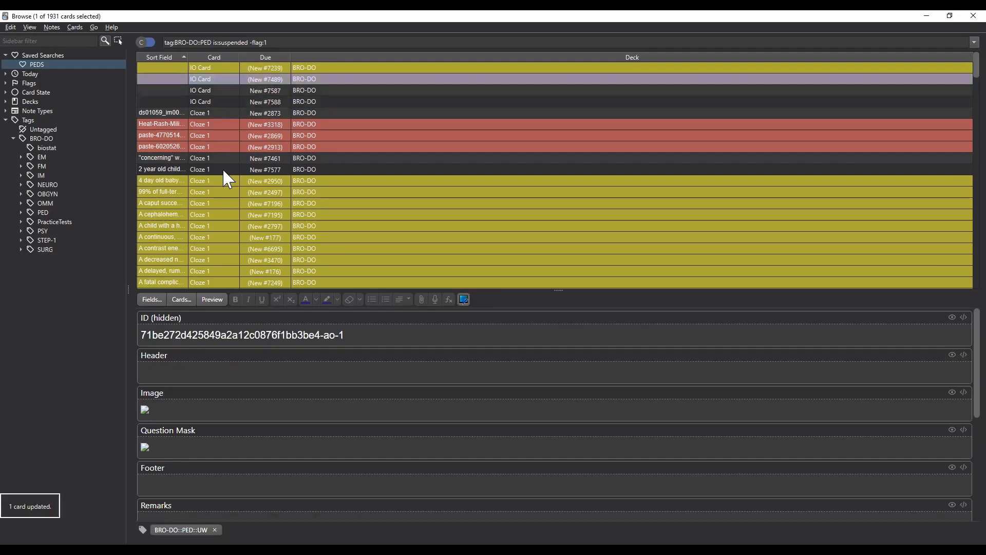
key("Up")
key("ctrl+1")
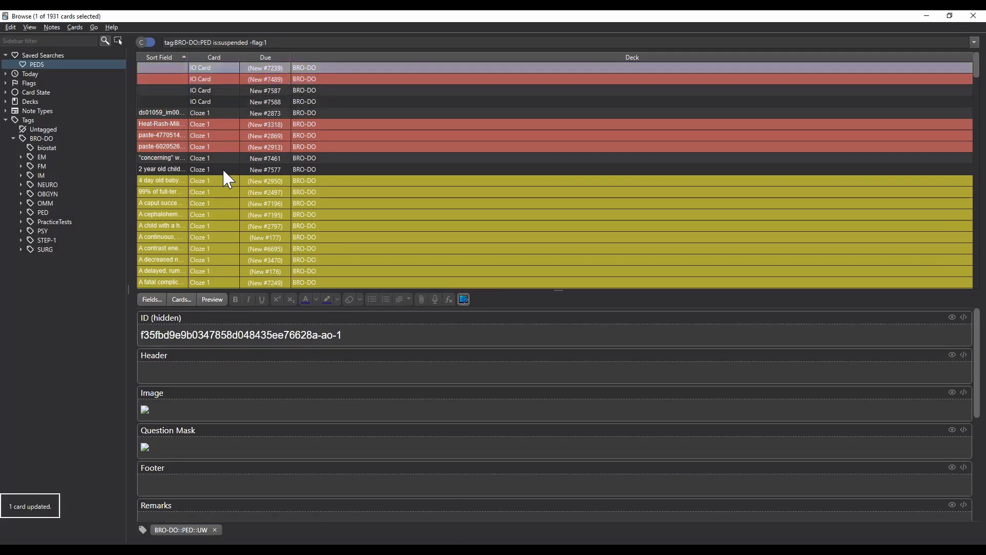
left_click(223, 171)
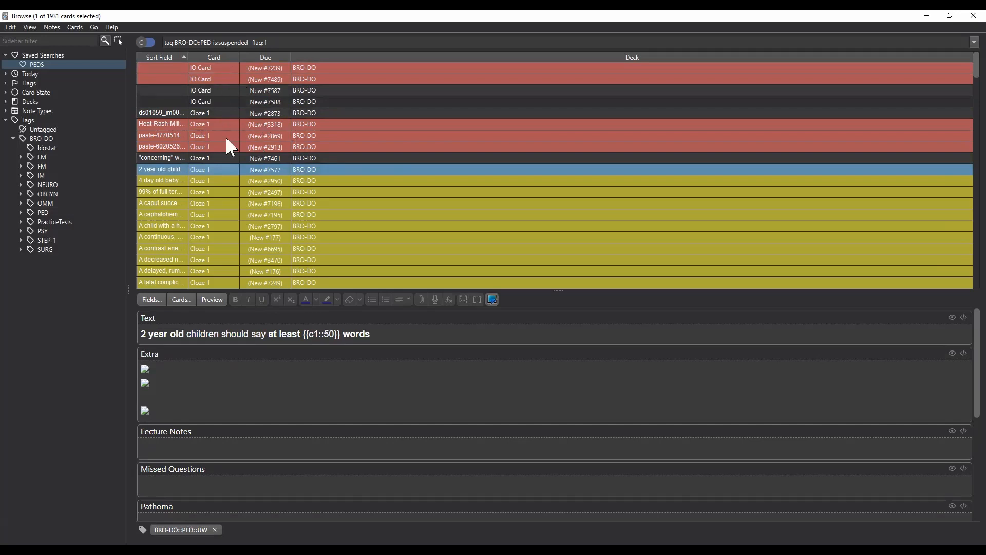
key("Up")
key("Up")
key("Up")
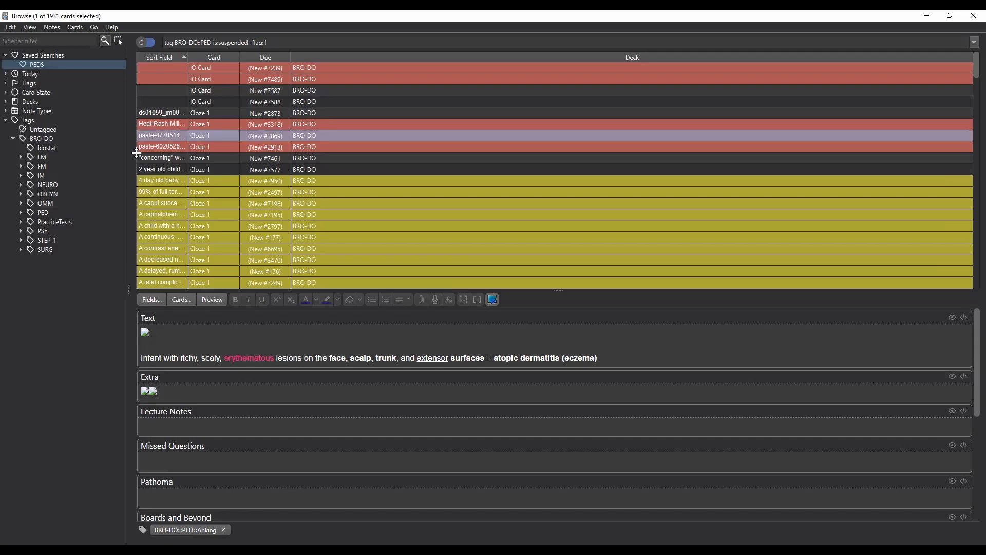
Show the cards under the BRO-DO tag, and rerun the PEDS saved search.
left_click(65, 138)
left_click(48, 64)
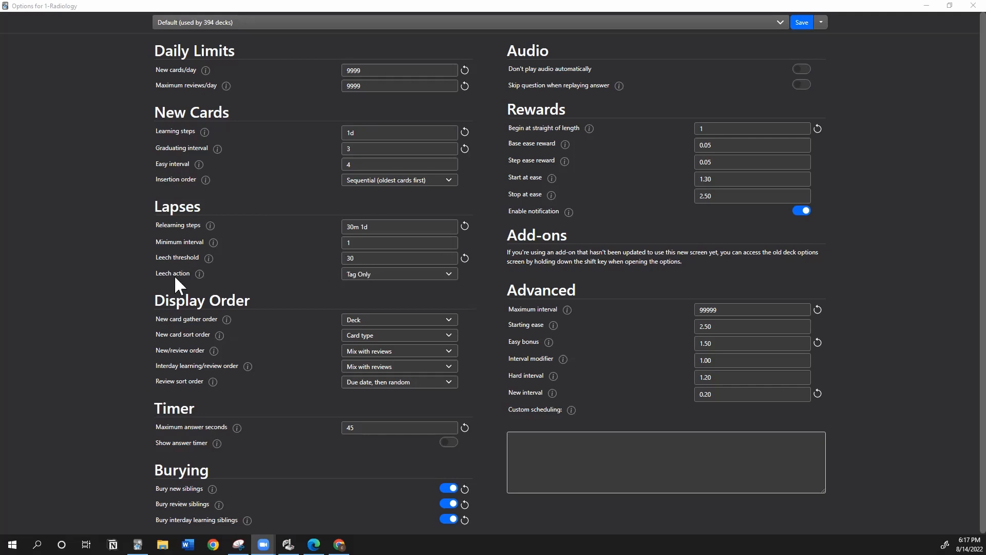
Set the leech action to Tag Only in the options for the 1-Radiology deck.
left_click(369, 275)
left_click(369, 271)
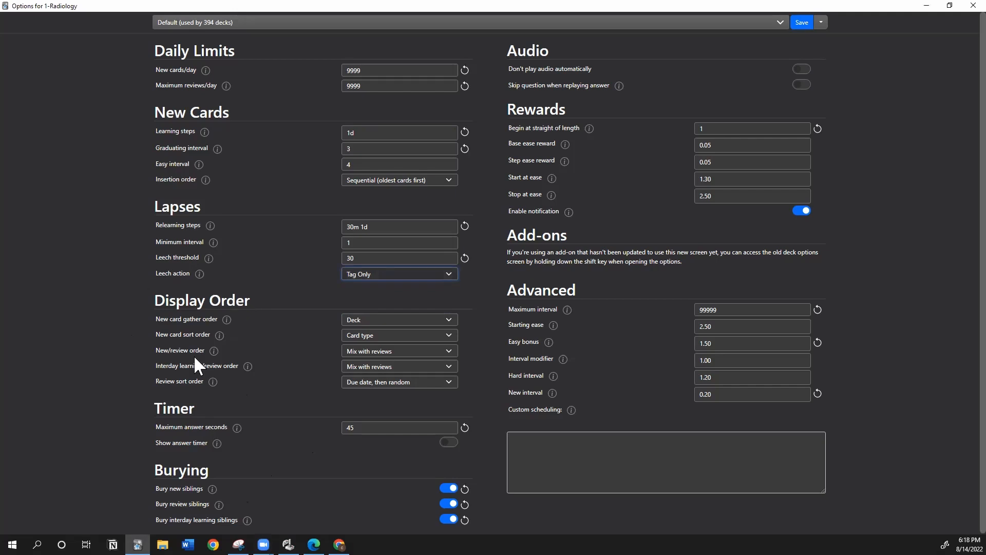